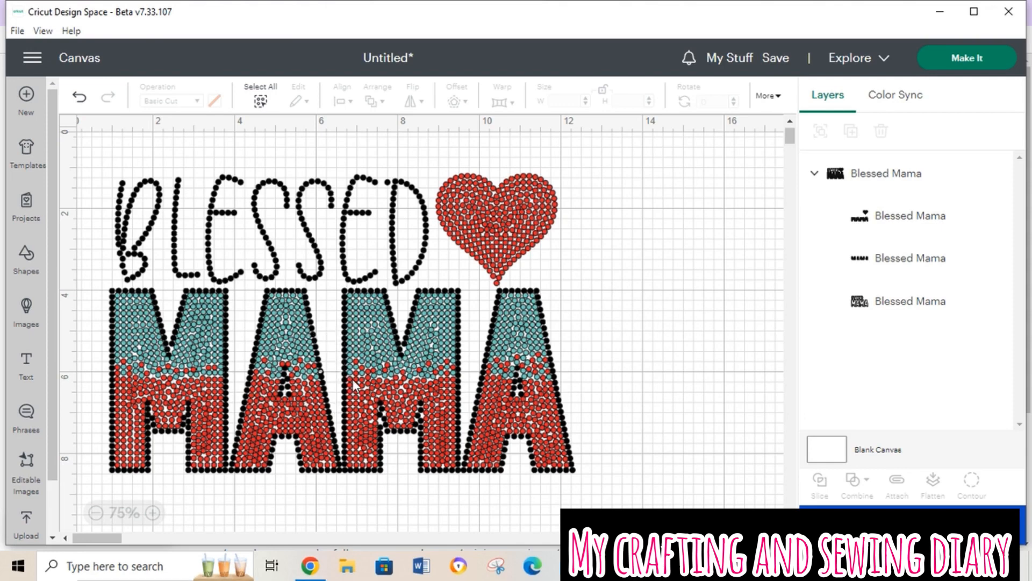
Step: Inspect the MAMA lettering up close for misplaced or overlapping rhinestones
left_click(154, 515)
left_click(157, 515)
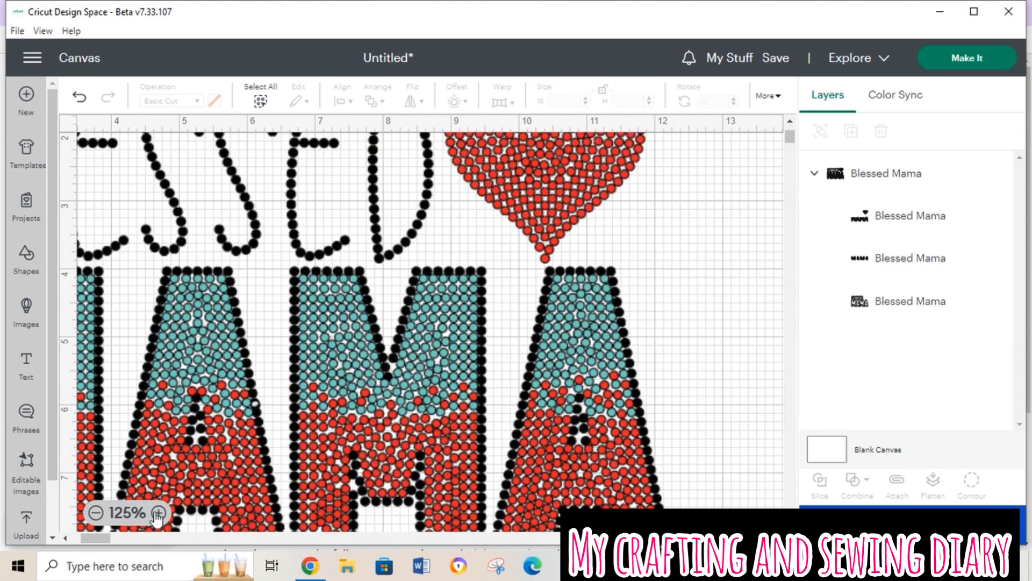
left_click(157, 514)
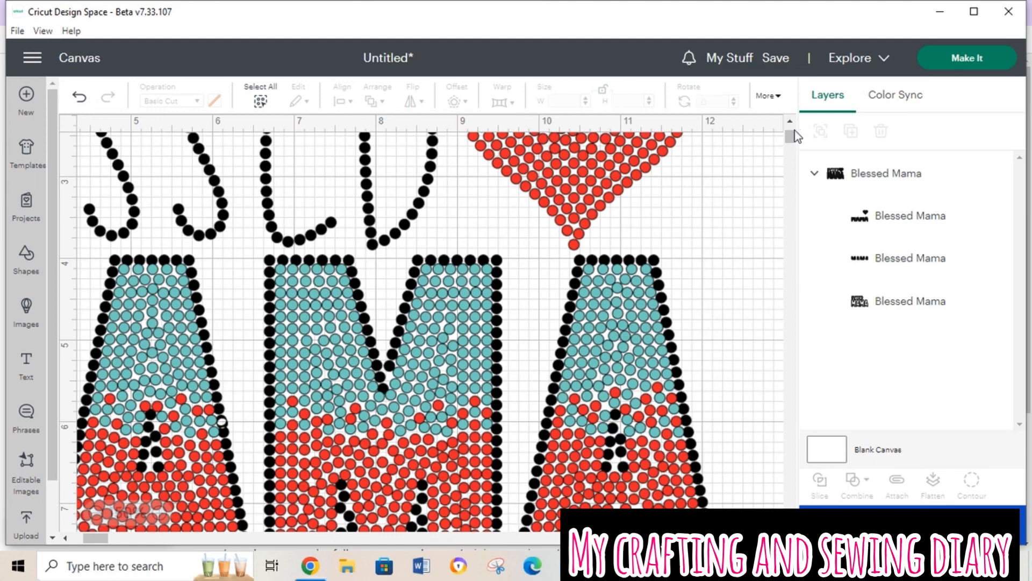
mouse_move(790, 134)
left_mouse_down()
mouse_move(786, 163)
mouse_move(790, 141)
left_mouse_up()
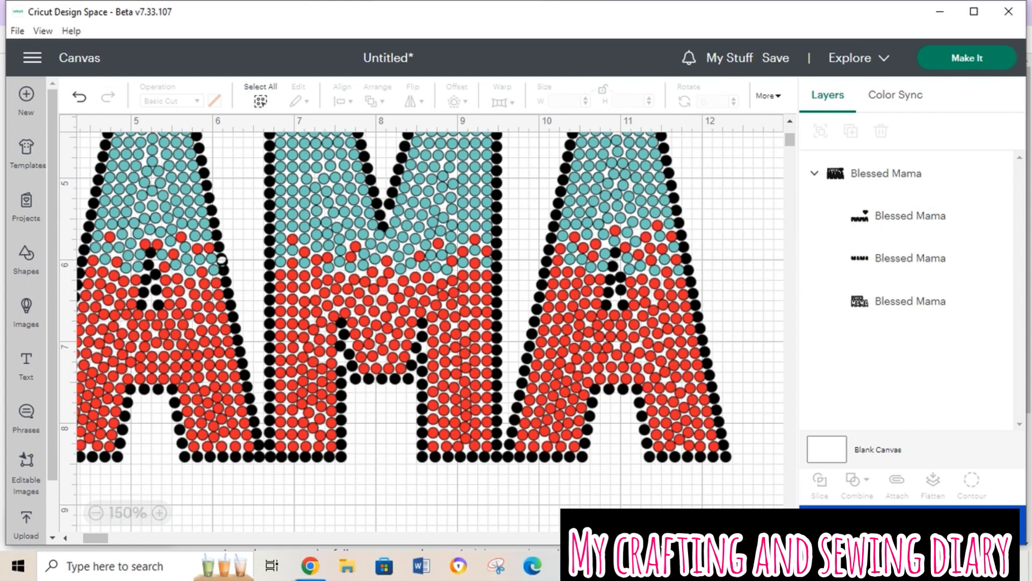
Step: Switch to the Blessed MAMA file in Silhouette Studio and examine the stone overlap on the side of the first A
mouse_move(718, 565)
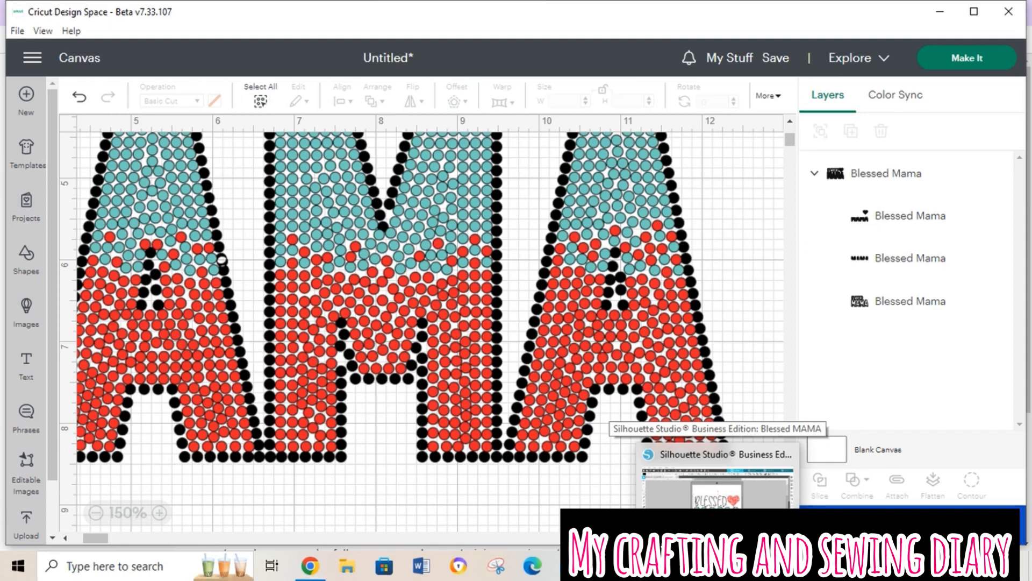
left_click(715, 478)
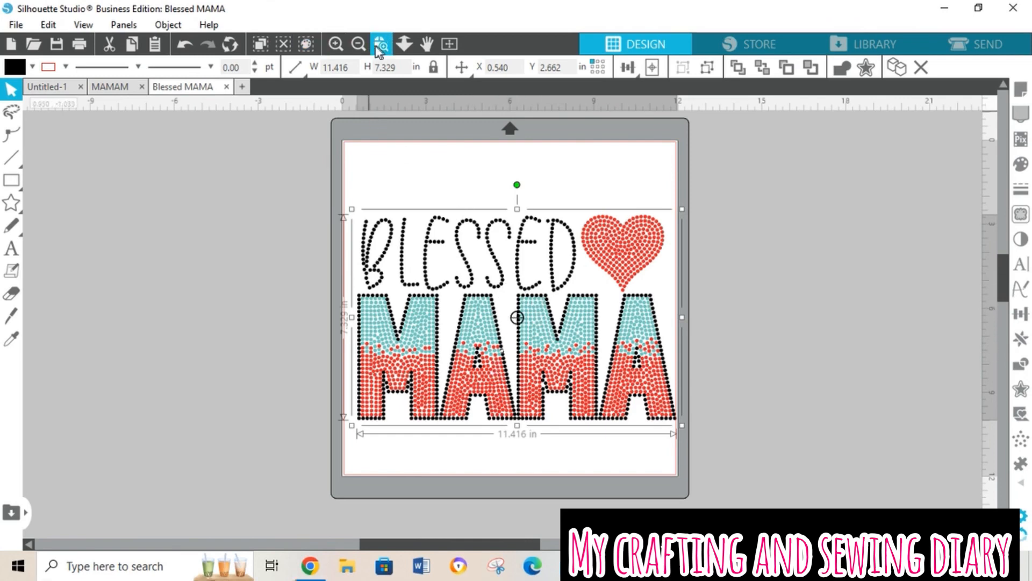
left_click(341, 48)
left_click(341, 49)
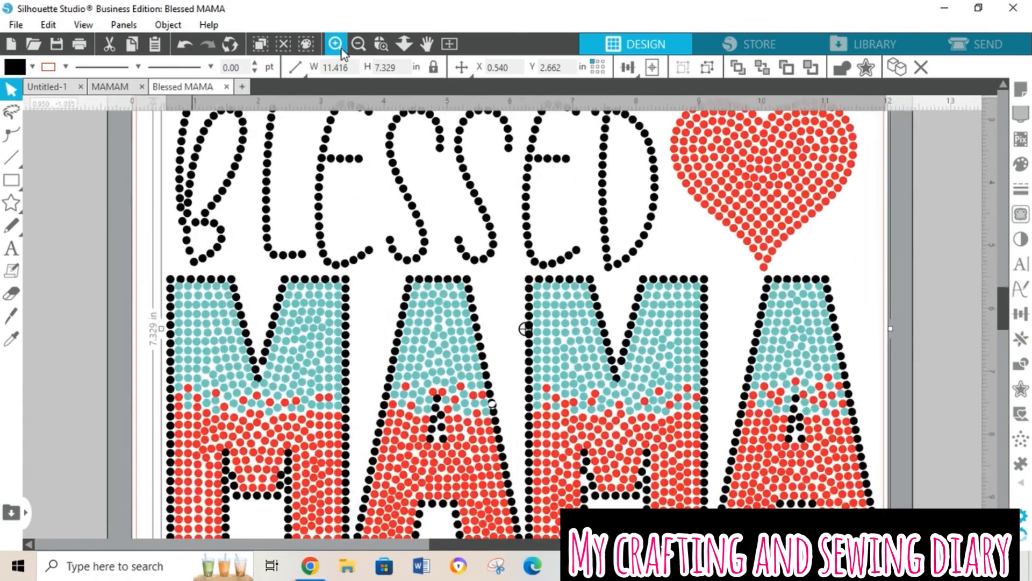
left_click(341, 49)
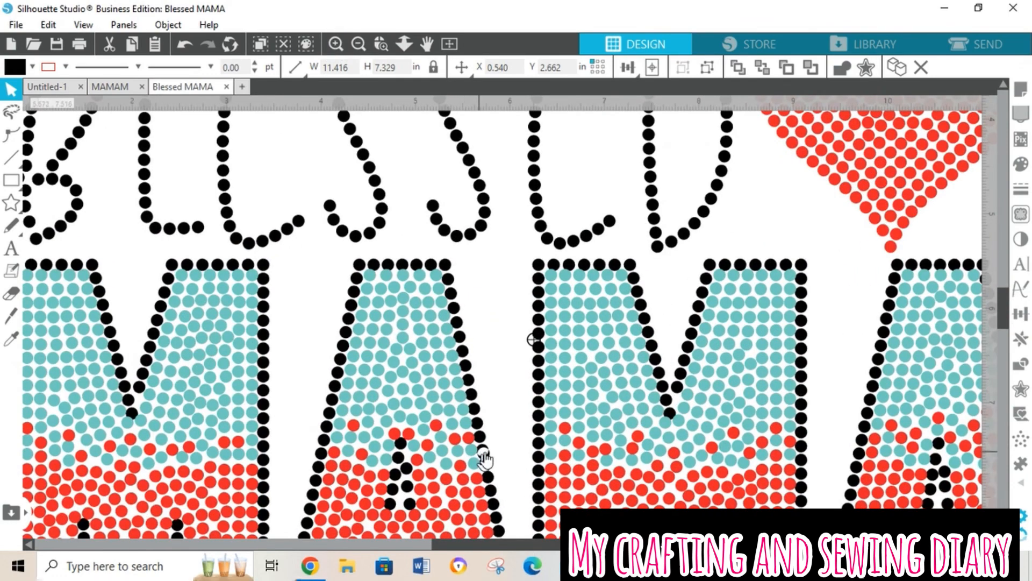
left_click(354, 44)
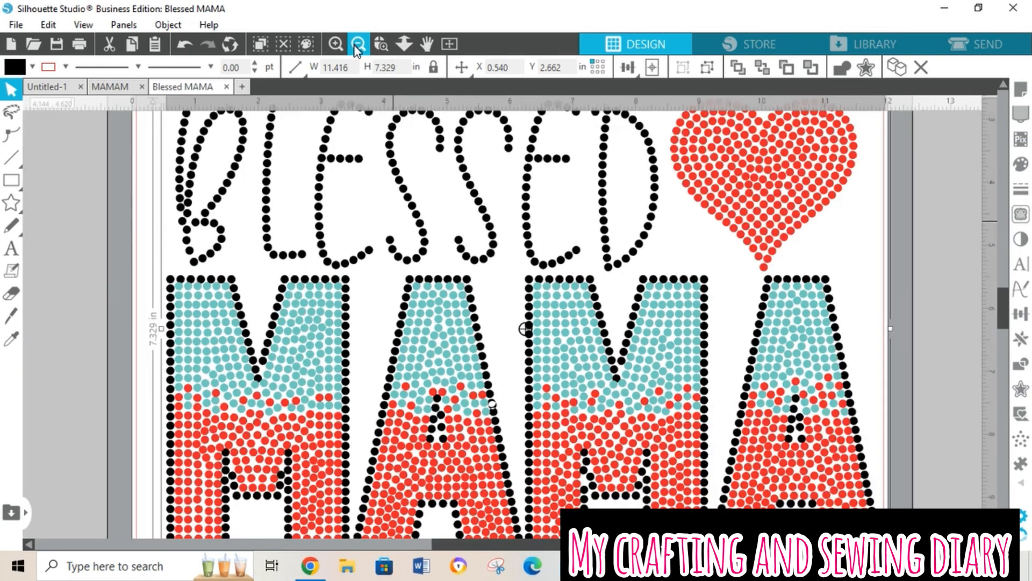
left_click(354, 45)
left_click(354, 47)
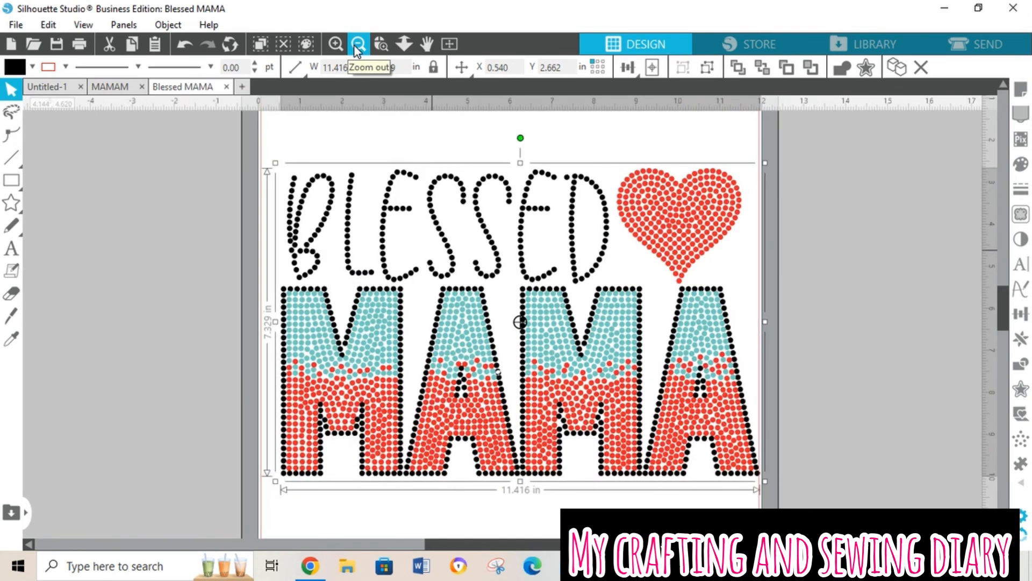
left_click(353, 46)
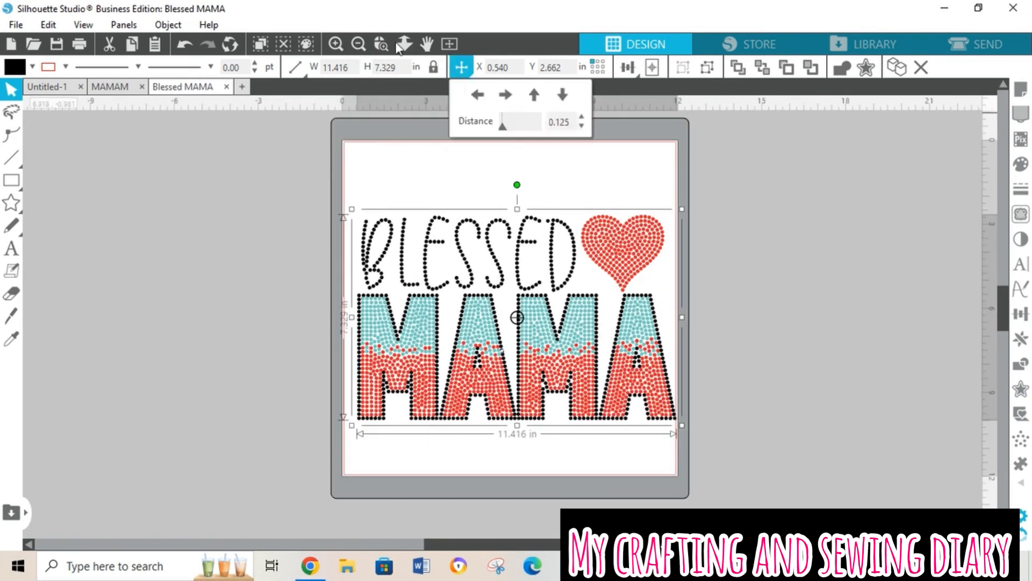
Step: Ungroup the design and move the black rhinestone layer off the mat, clear of the red and teal layers
left_click(176, 27)
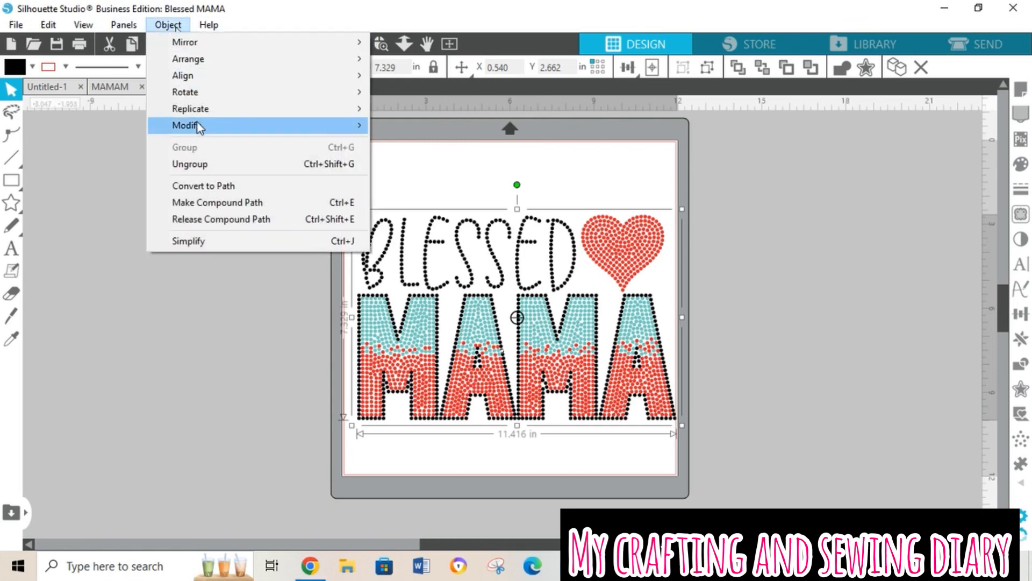
left_click(200, 163)
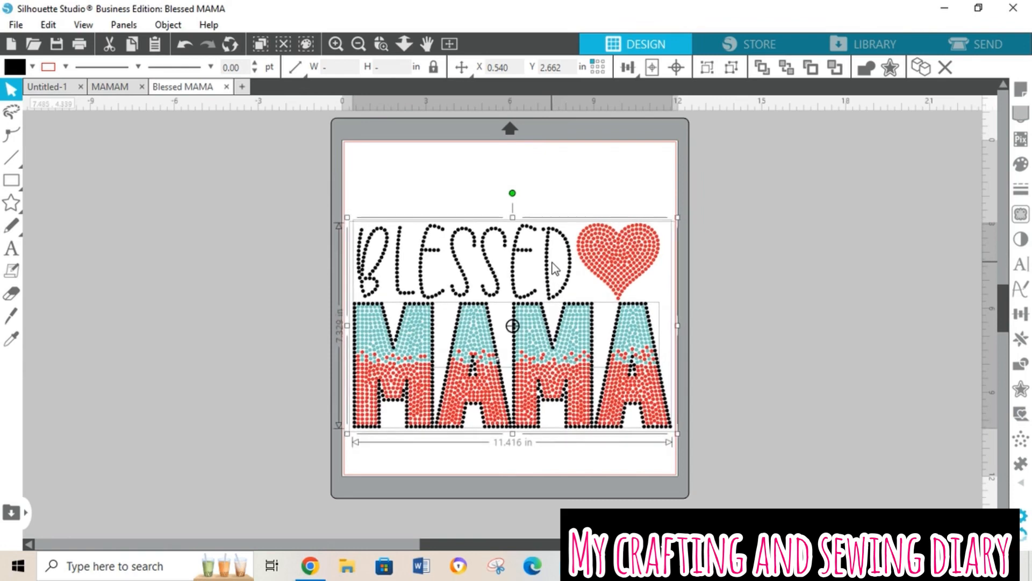
left_click(724, 210)
left_click(504, 295)
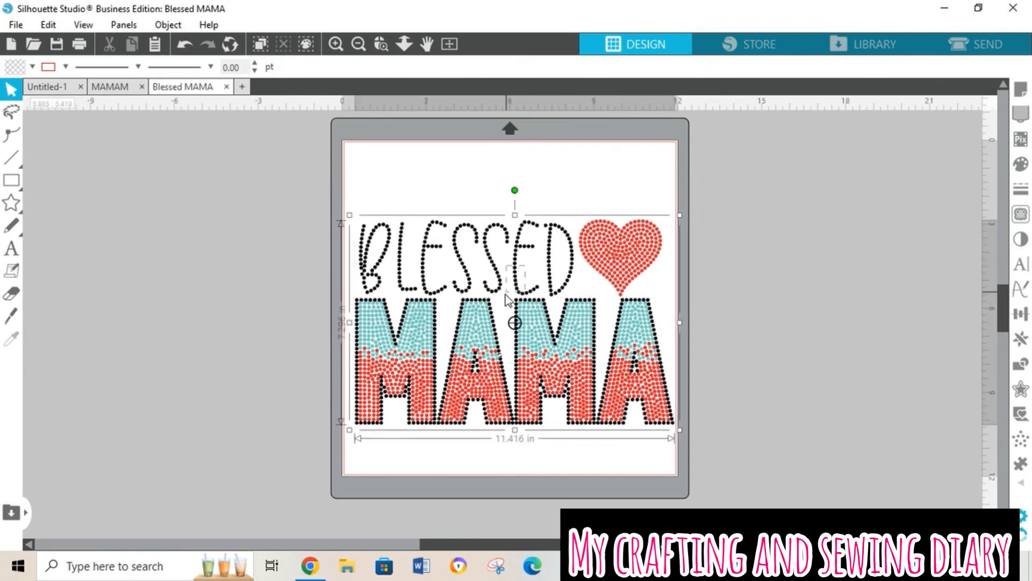
left_click_drag(551, 275, 267, 237)
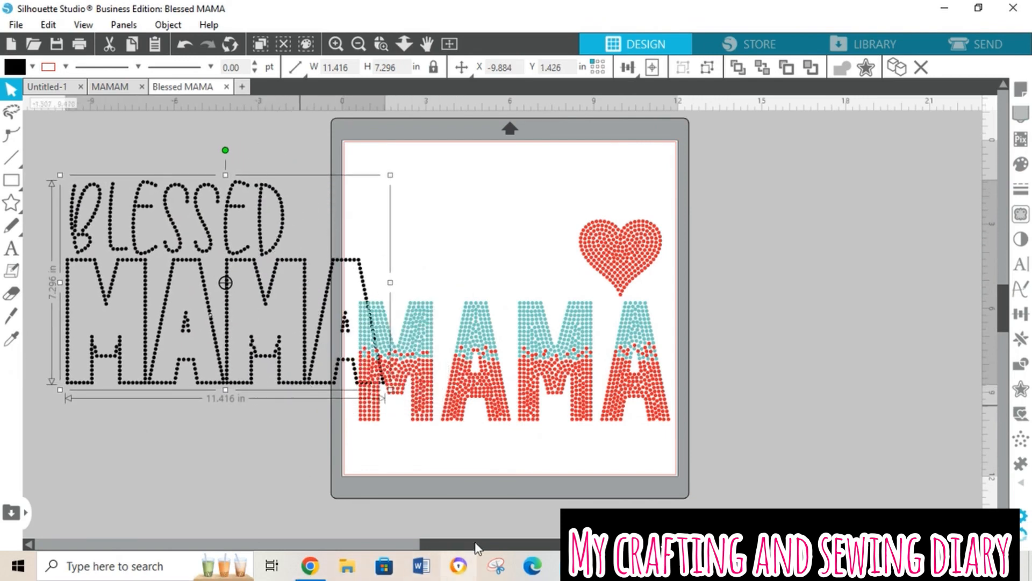
left_click_drag(475, 548, 387, 547)
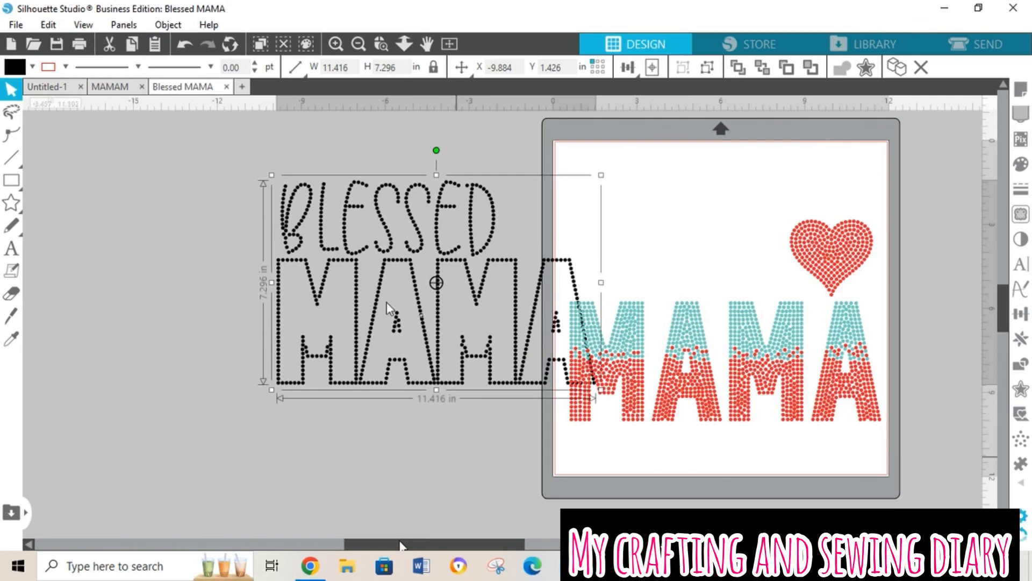
left_click(349, 243)
left_click(348, 244)
left_click_drag(415, 225, 356, 224)
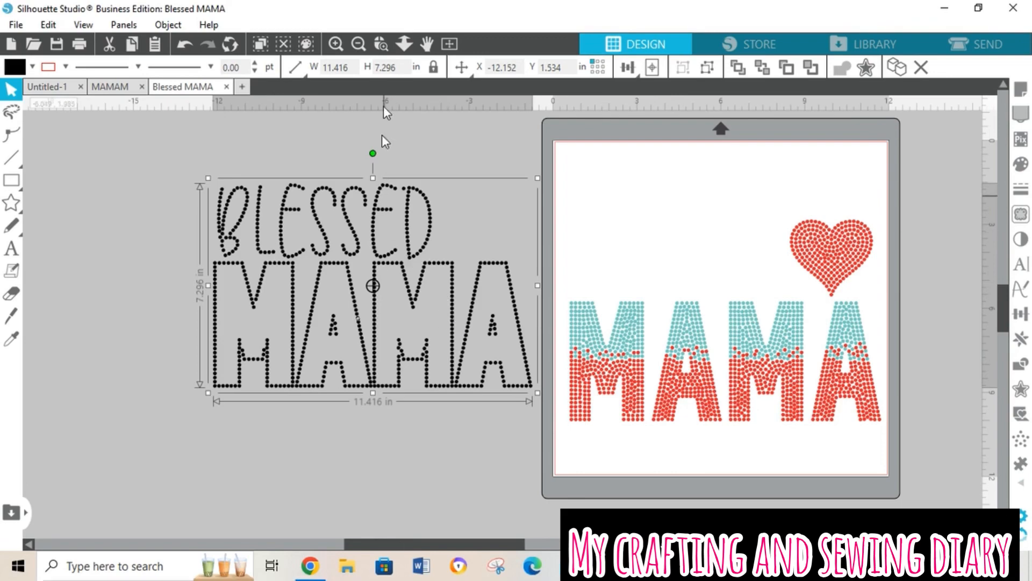
Step: Release the compound path of the black BLESSED MAMA rhinestone layer
left_click(336, 45)
left_click(336, 46)
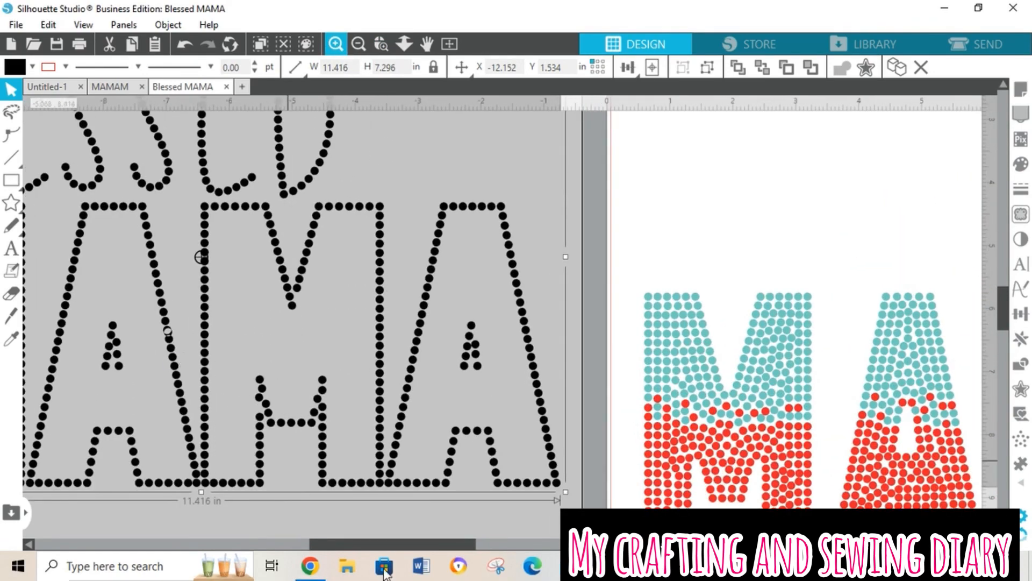
left_click_drag(387, 547, 338, 548)
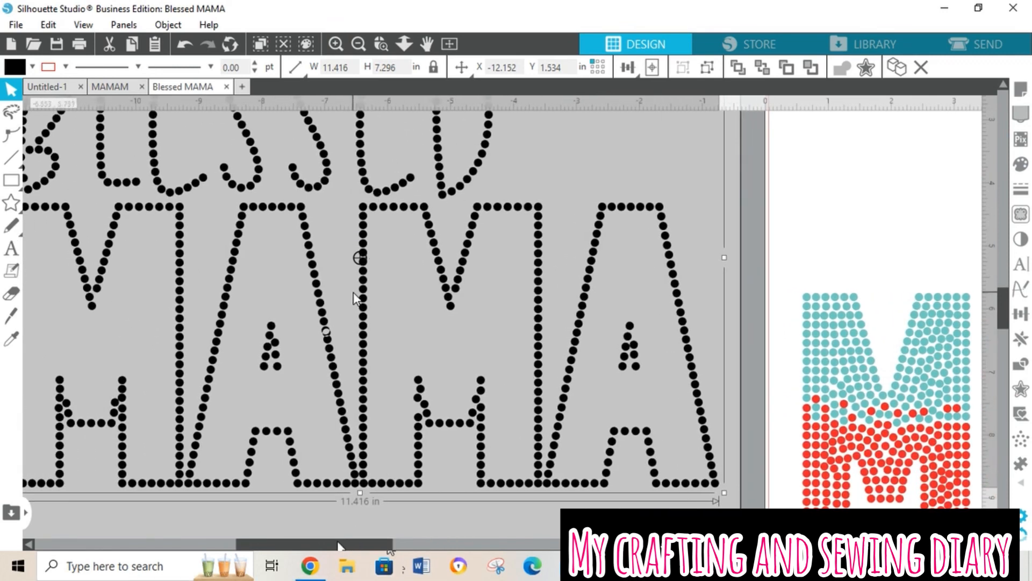
right_click(359, 241)
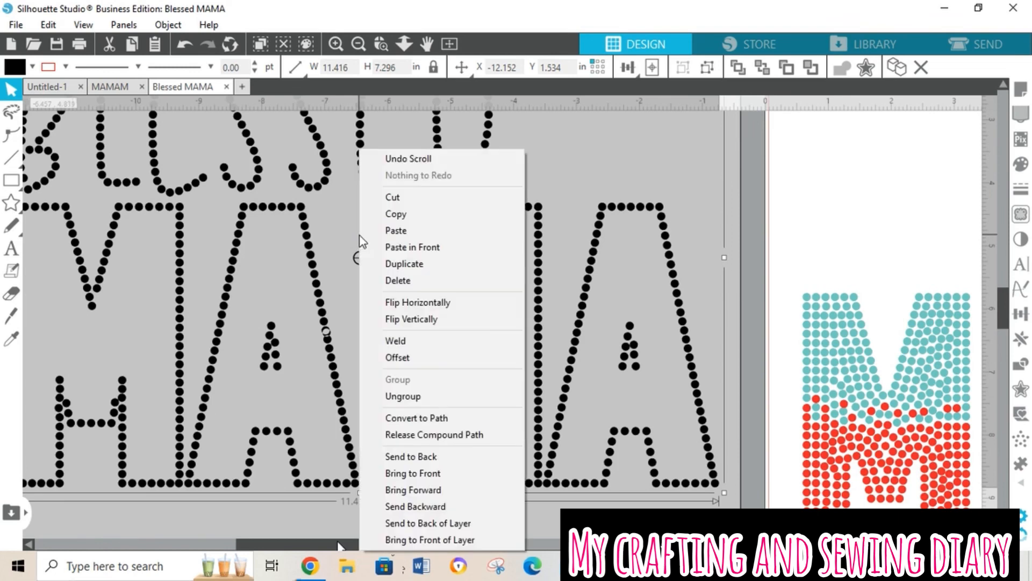
left_click(425, 441)
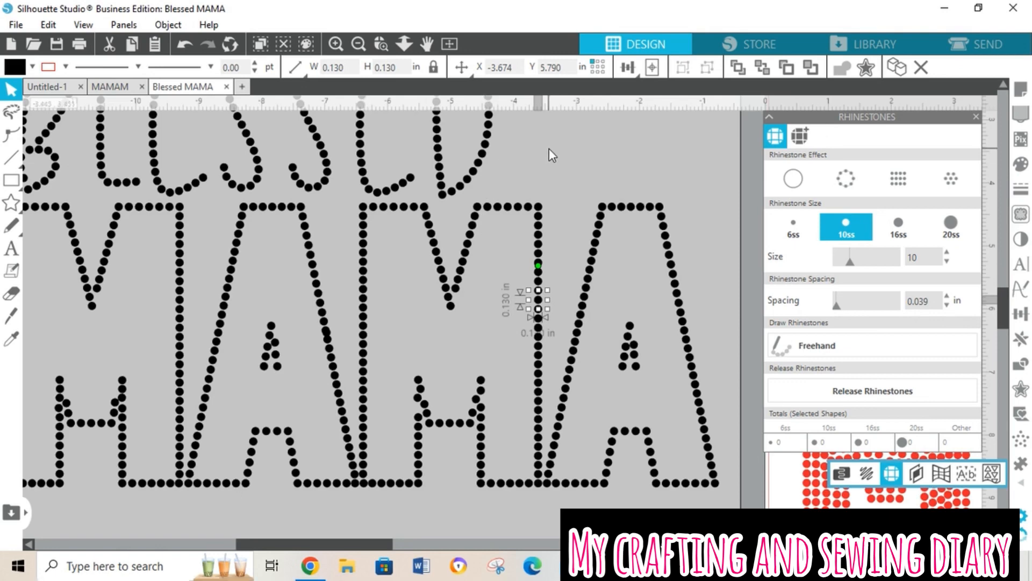
Step: Pull the extra overlapping rhinestone off the side of the first A in MAMA and delete it
left_click(549, 149)
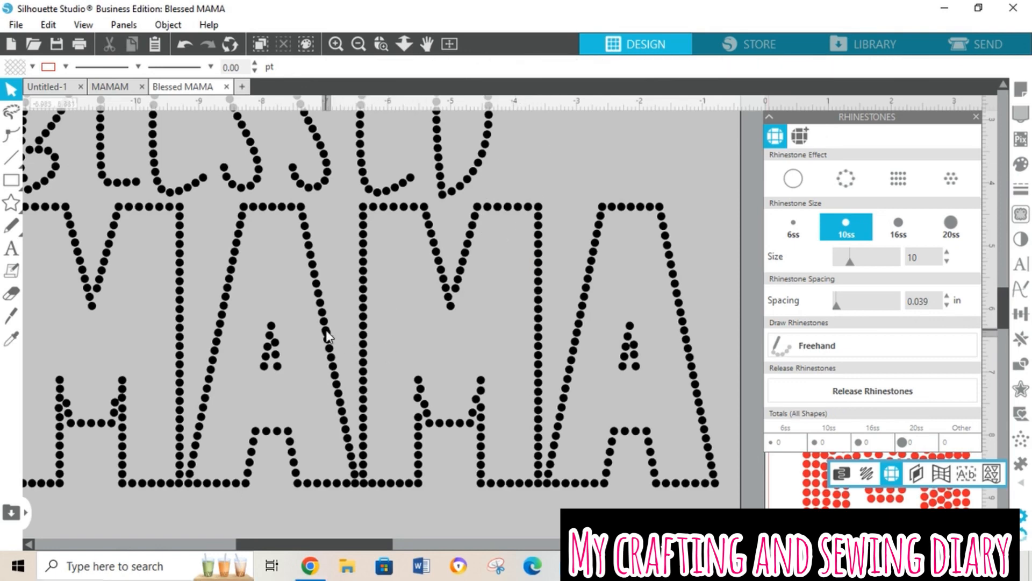
left_click(325, 331)
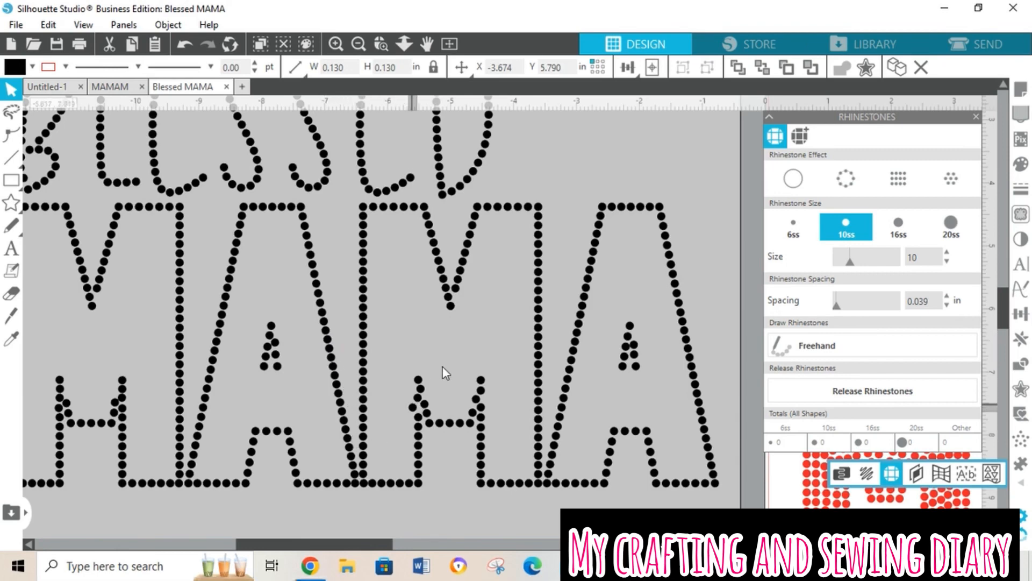
left_click(628, 157)
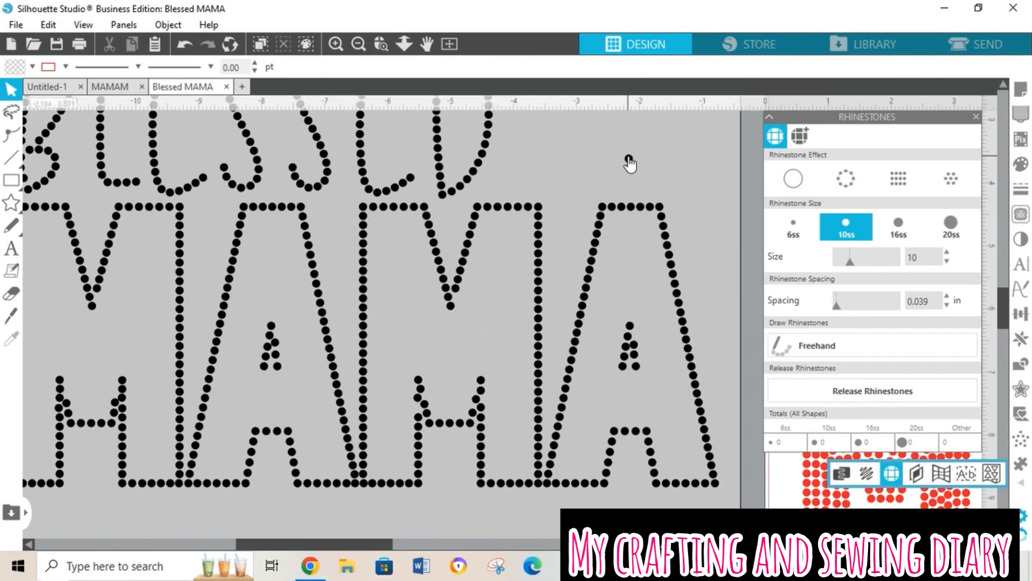
left_click(630, 161)
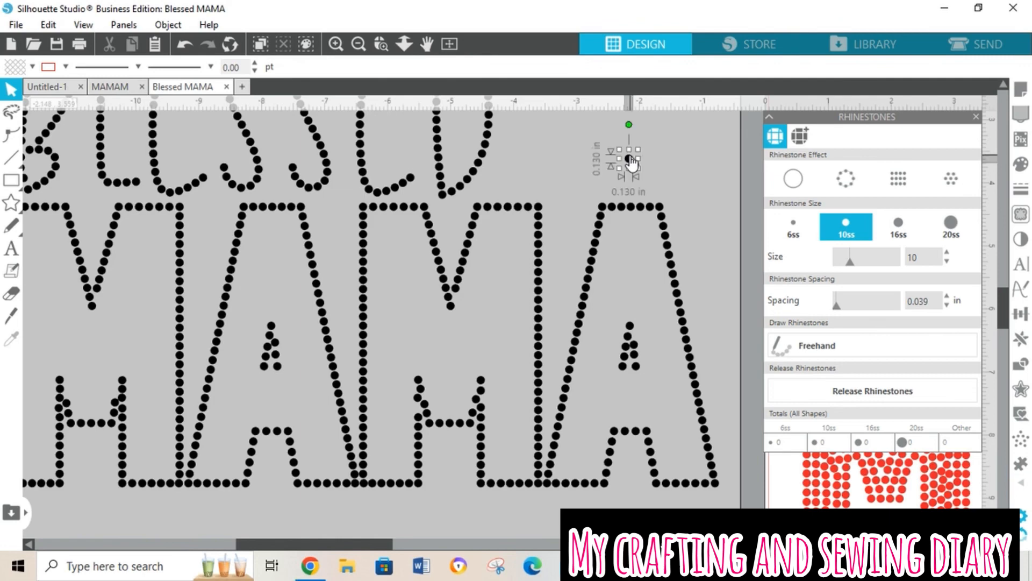
left_click(632, 161)
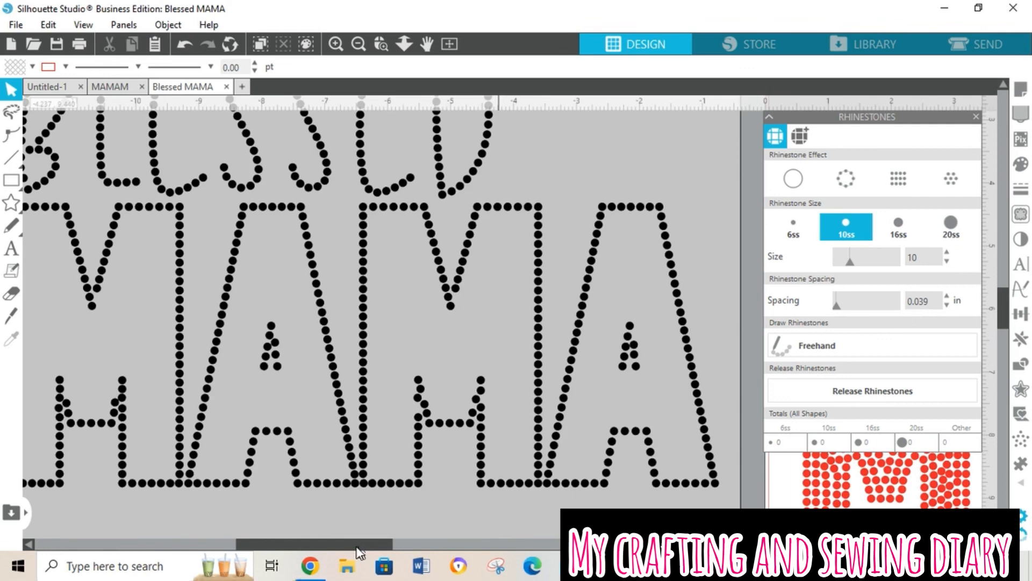
Step: Select all the black BLESSED MAMA rhinestones beside the mat and group them
left_click_drag(358, 549, 382, 568)
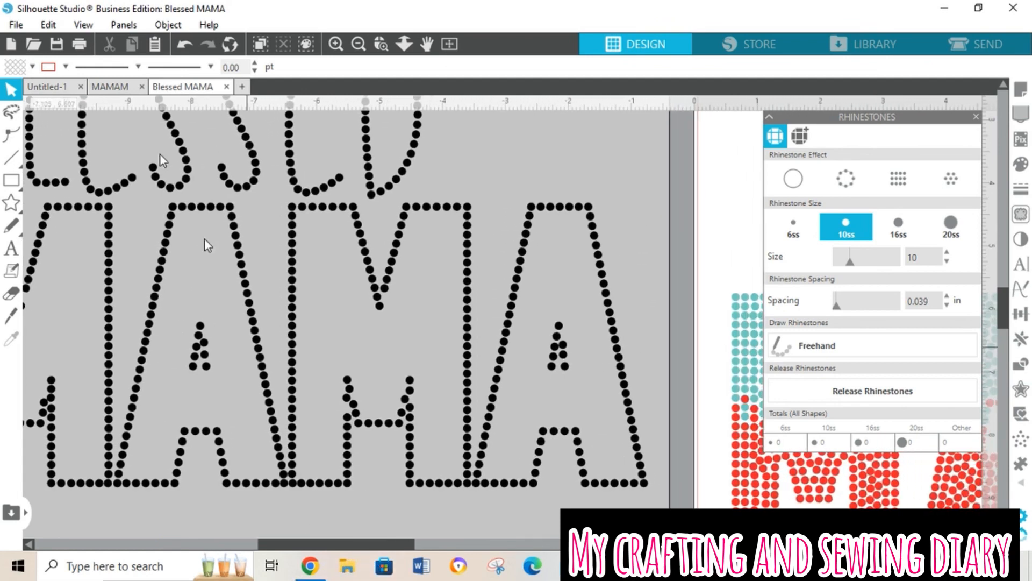
left_click(359, 44)
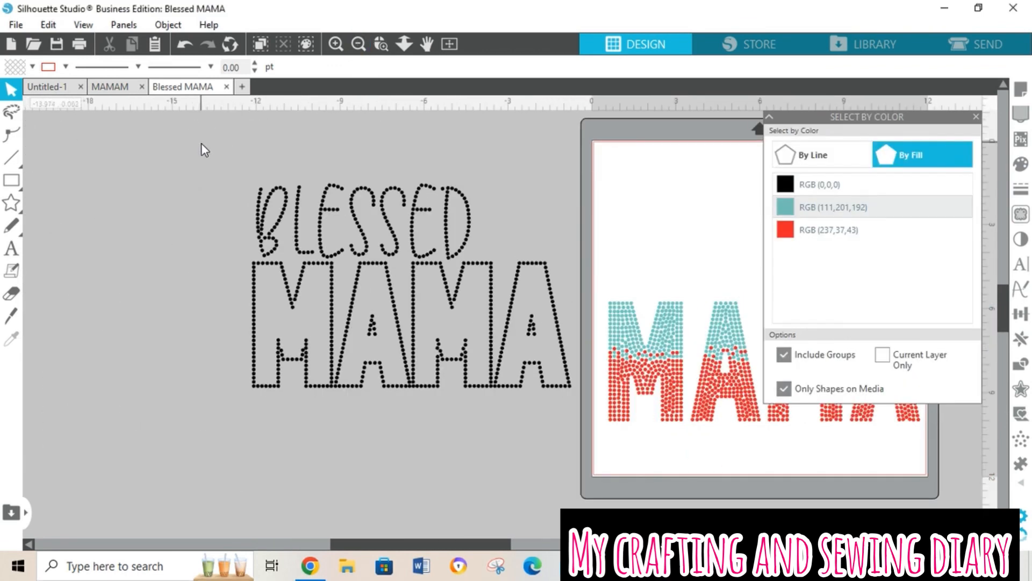
left_click_drag(242, 159, 580, 406)
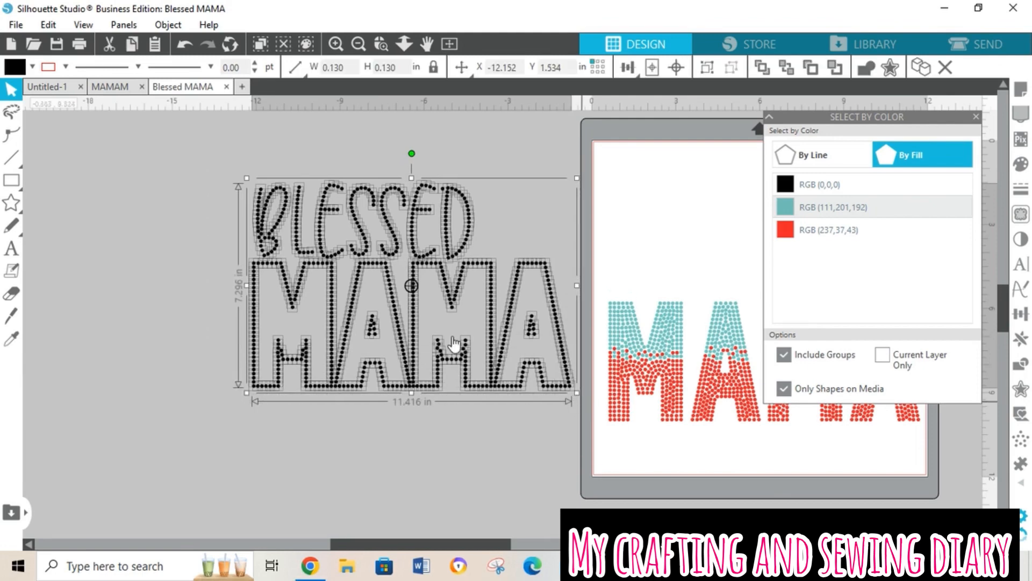
left_click(168, 25)
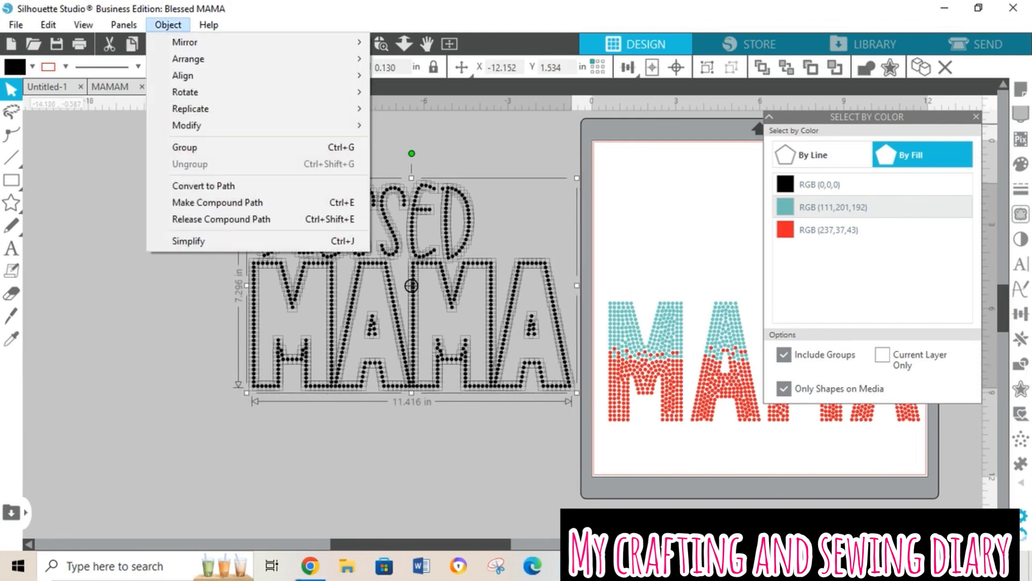
left_click(202, 147)
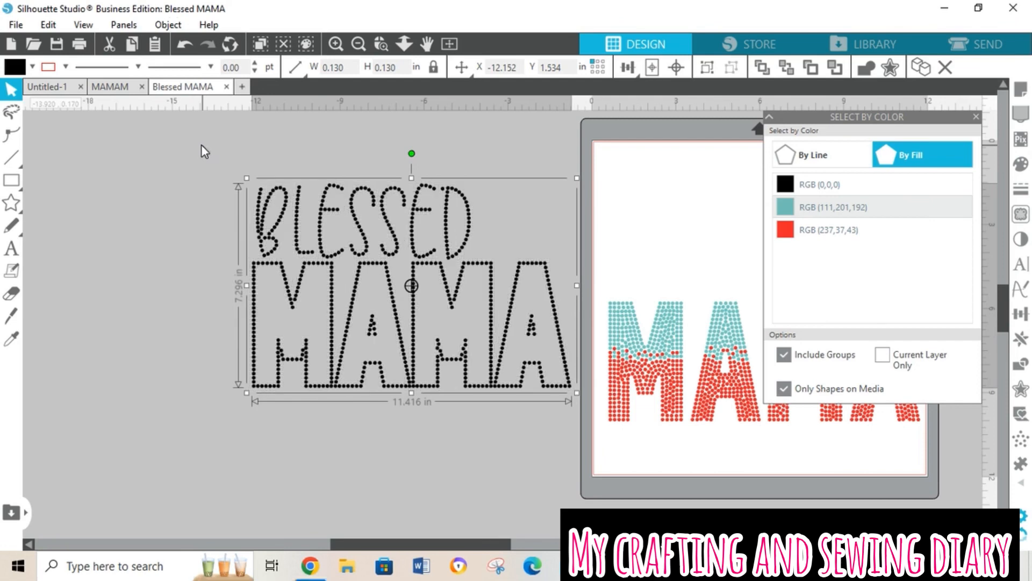
Step: Move the grouped black rhinestones farther from the mat and make them into a compound path
left_click_drag(326, 235, 295, 270)
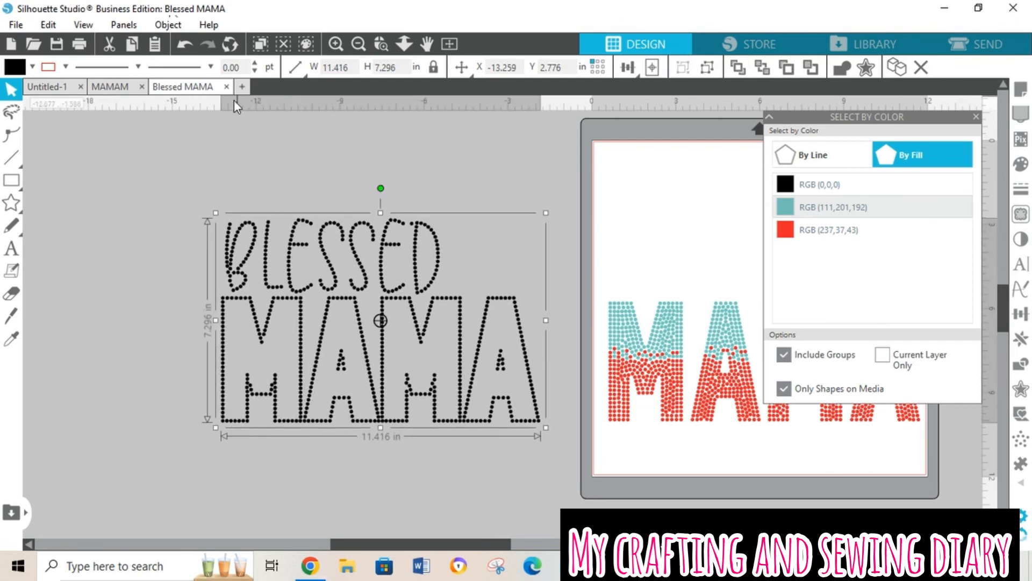
right_click(296, 296)
left_click(369, 418)
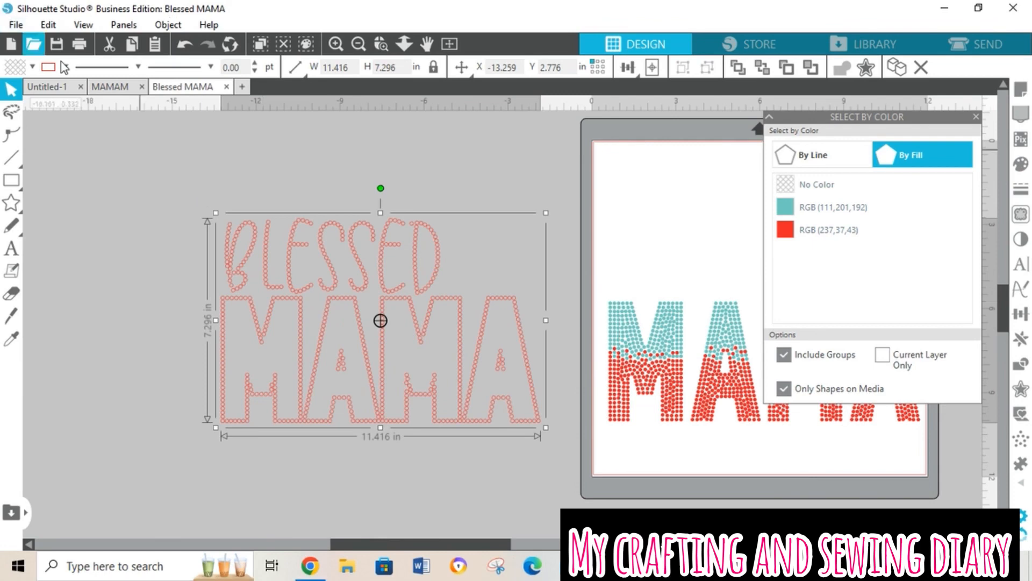
Step: Give the BLESSED MAMA outline layer a black fill and a black line color, and close Select by Color
left_click(32, 66)
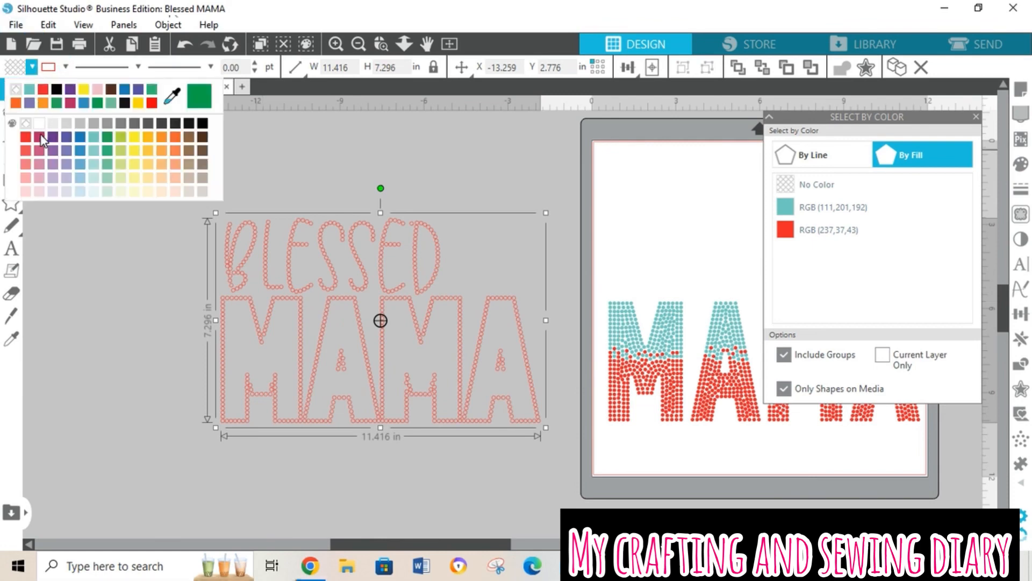
left_click(57, 90)
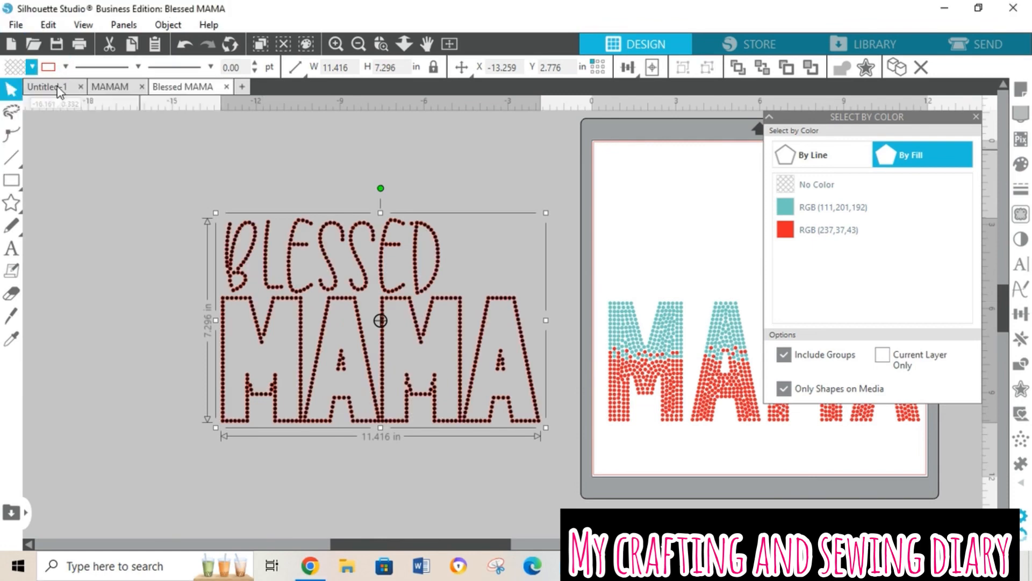
left_click(65, 68)
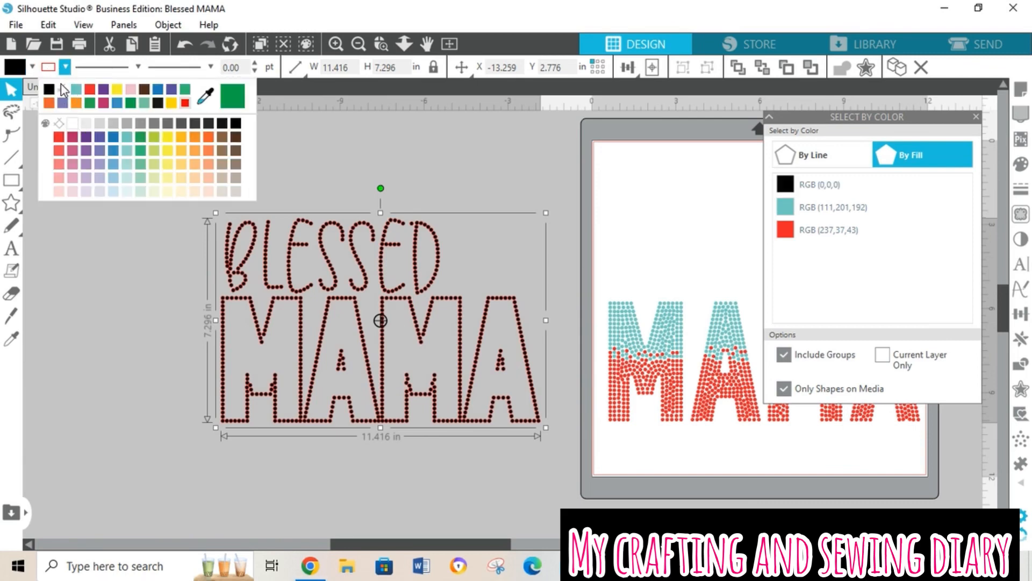
left_click(49, 89)
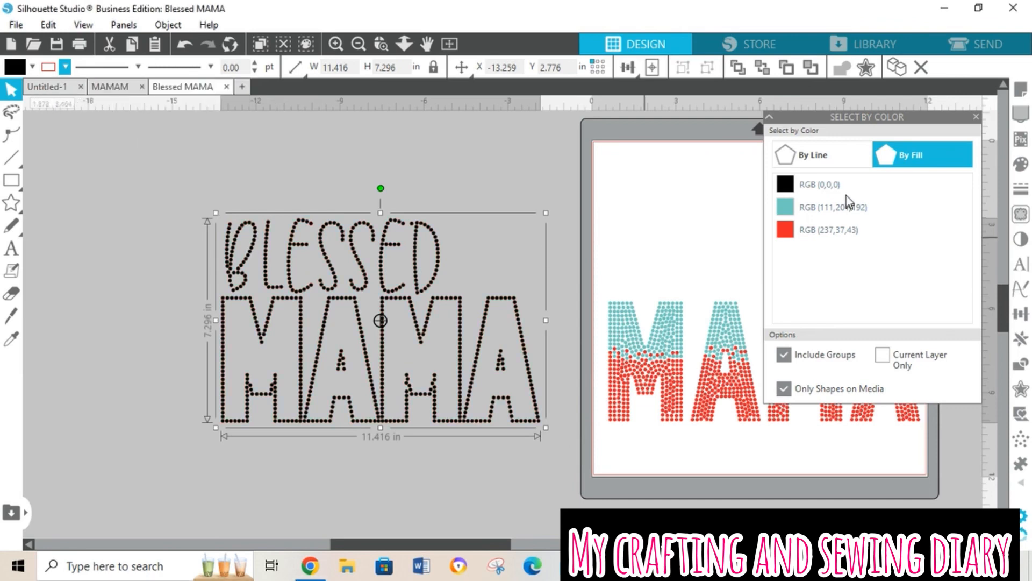
left_click(975, 117)
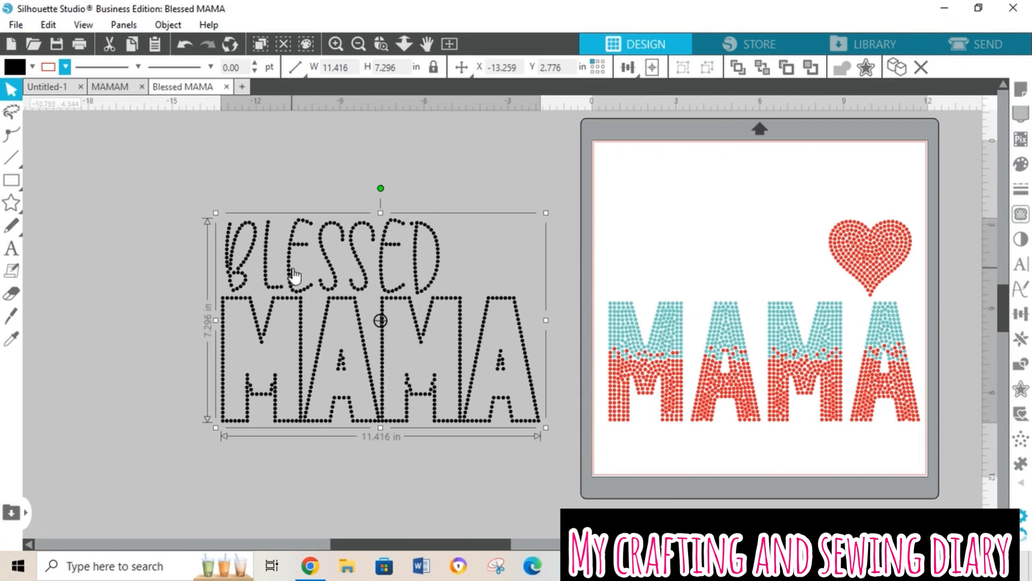
Step: Move the black BLESSED MAMA layer onto the mat, align its outline around the colored MAMA letters, and deselect it
left_click_drag(293, 274, 673, 275)
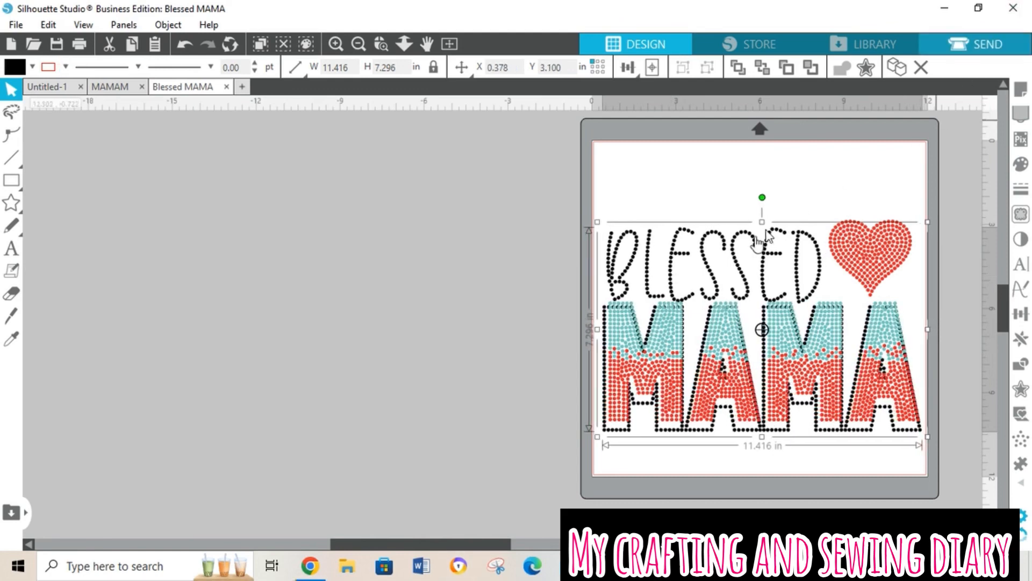
left_click_drag(742, 267, 742, 256)
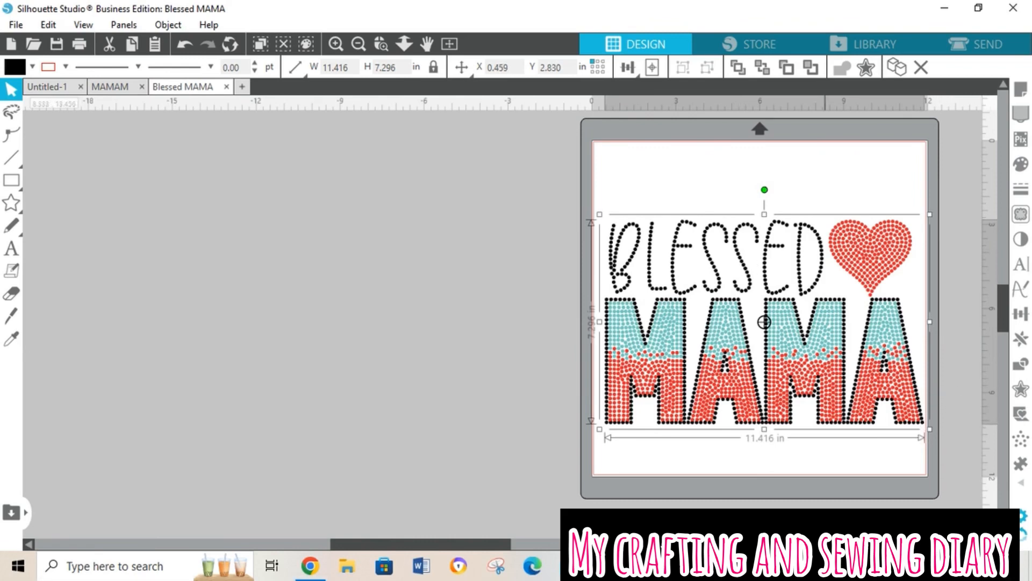
left_click(936, 519)
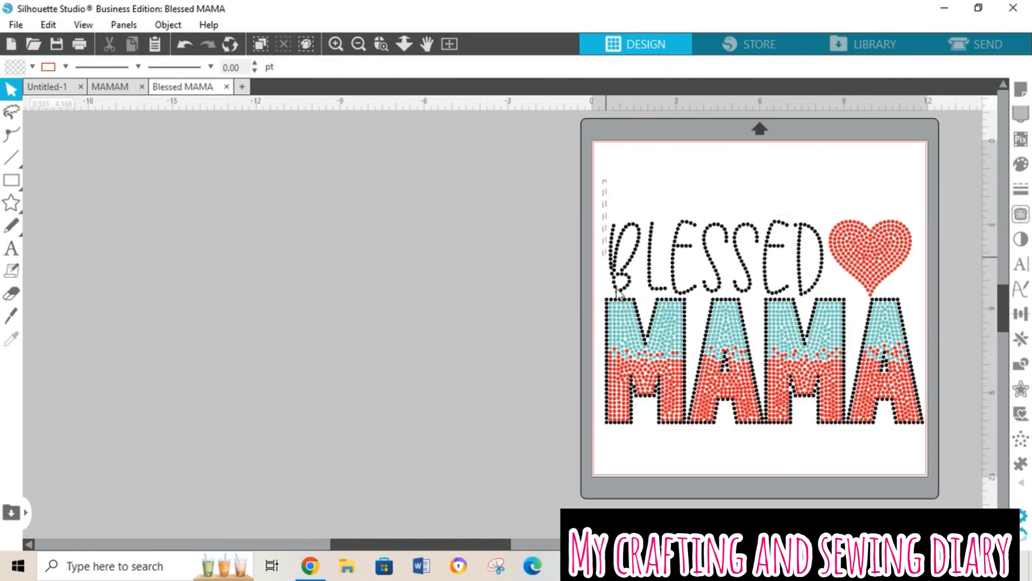
Step: Group the black lettering, colored MAMA fill and heart, and move the group about 3.4 in left and 1.1 in up
left_click_drag(605, 183, 894, 464)
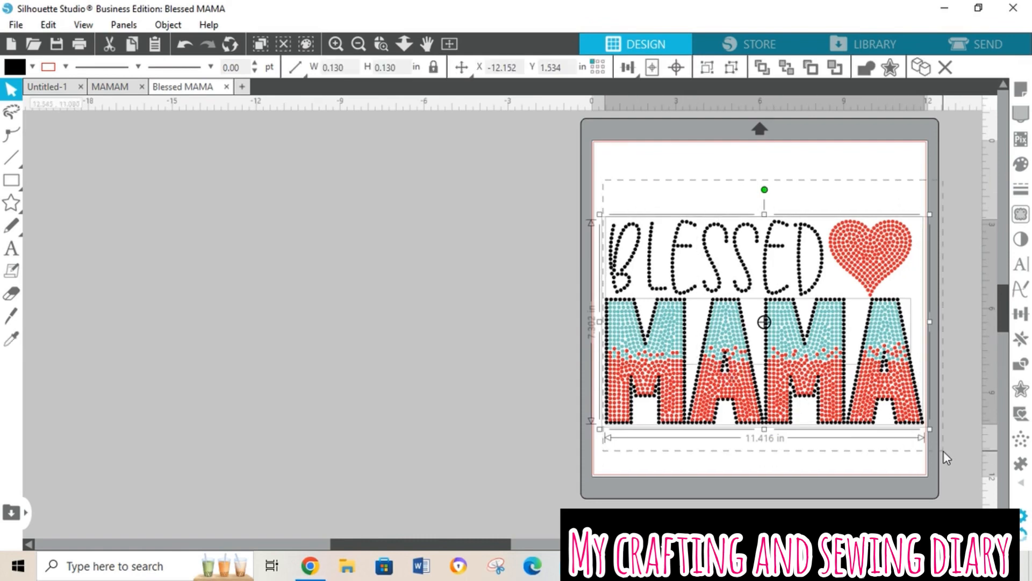
left_click(446, 47)
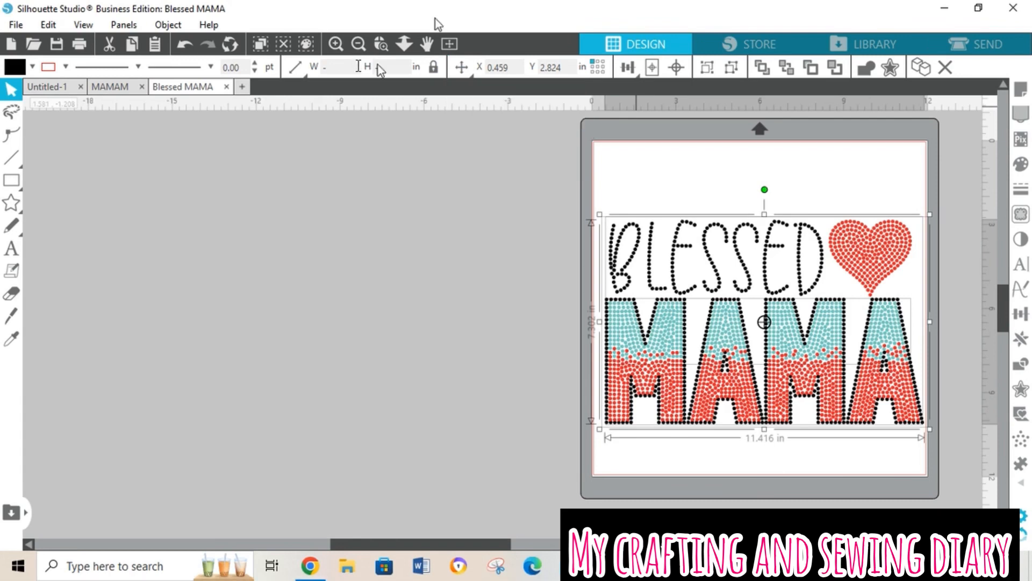
left_click(189, 25)
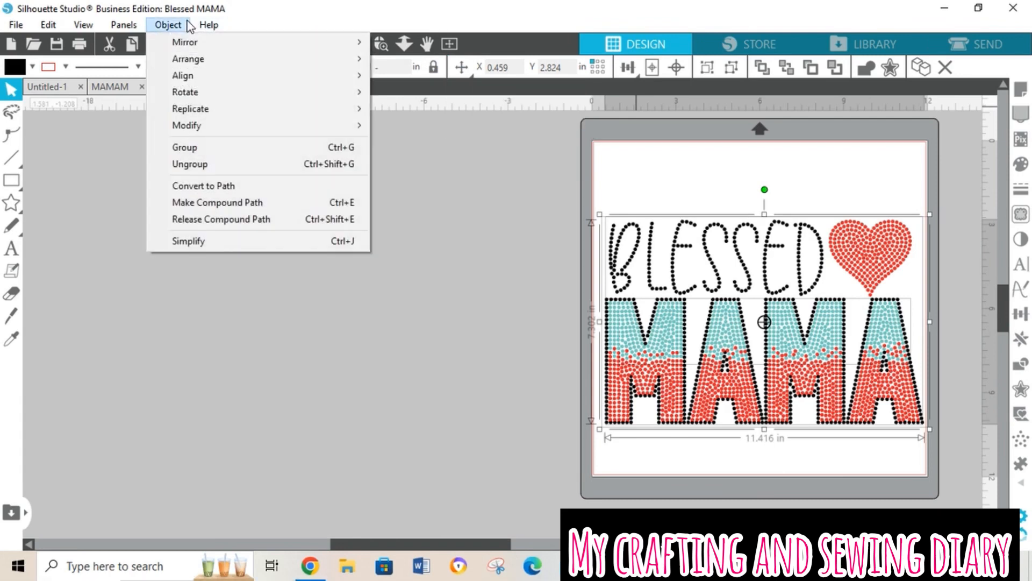
left_click(222, 150)
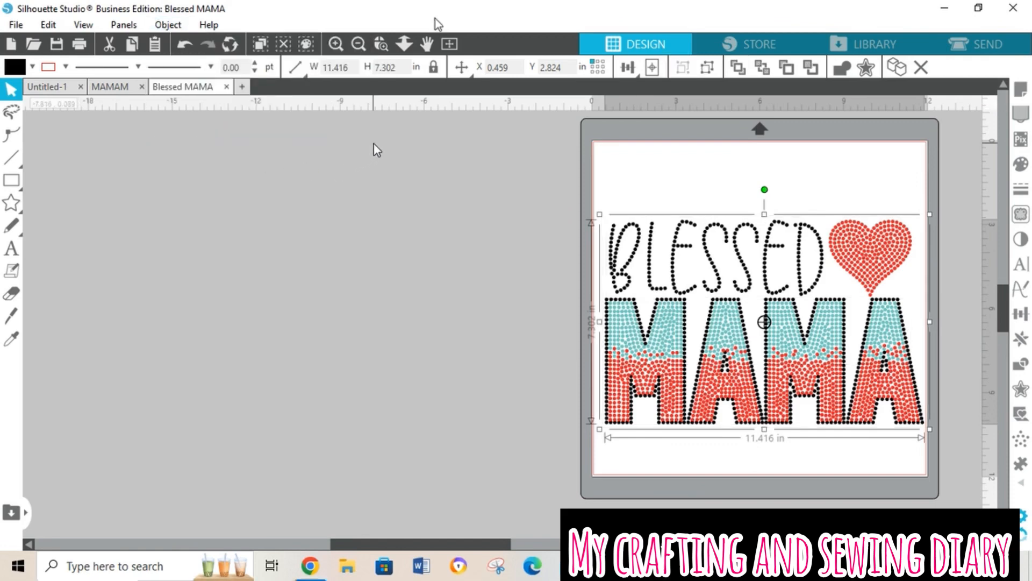
left_click_drag(750, 288, 655, 255)
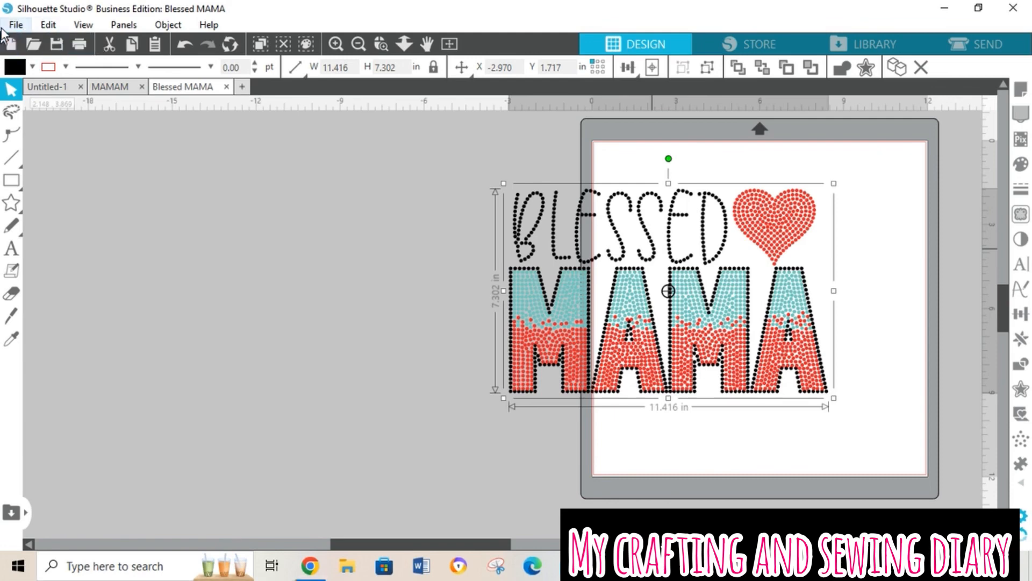
Step: Save the selected design to the hard drive as an SVG named Blessed MAMA 2 in the Silhohette Designs folder
left_click(6, 27)
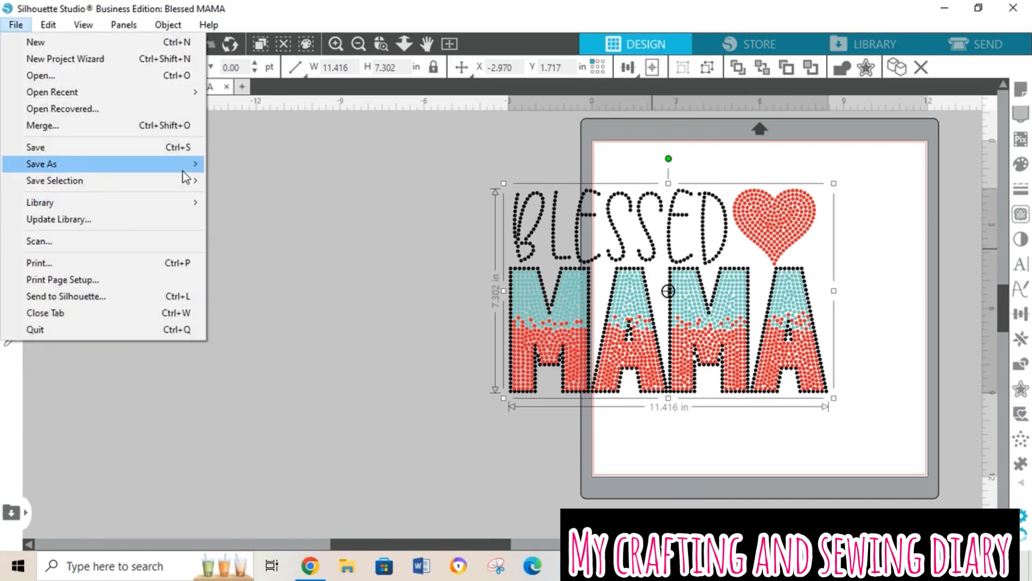
mouse_move(185, 183)
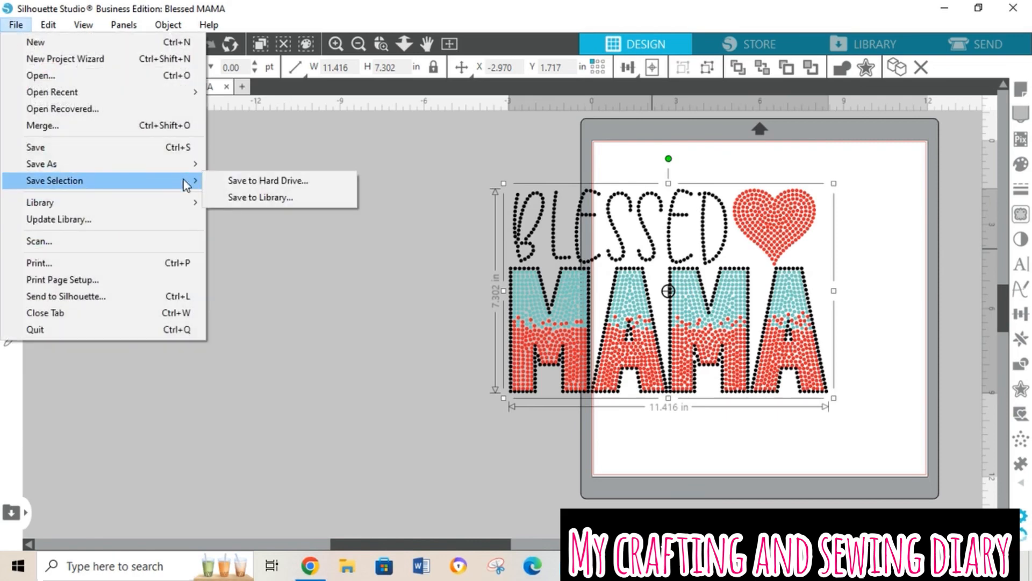
left_click(223, 186)
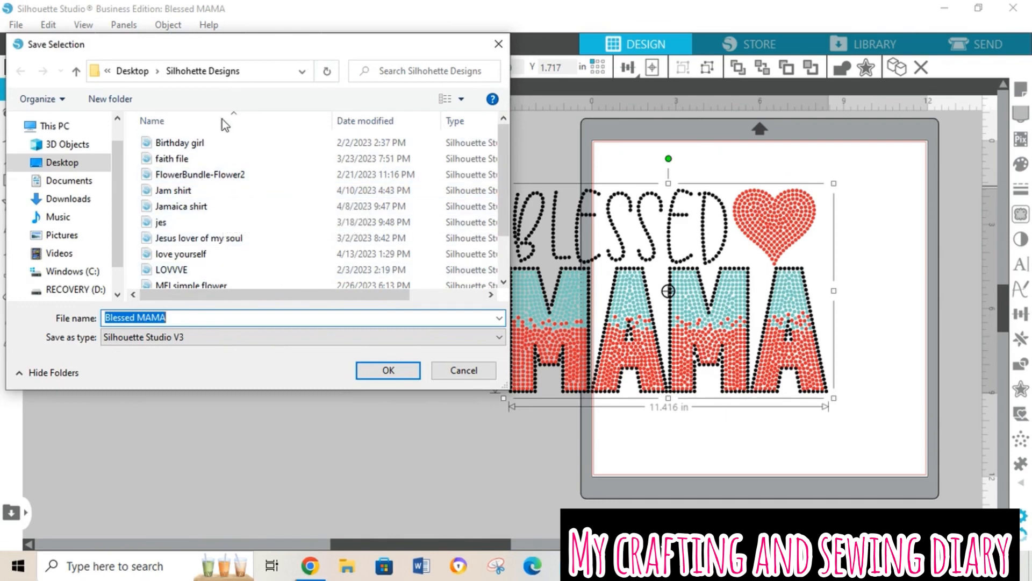
left_click(266, 323)
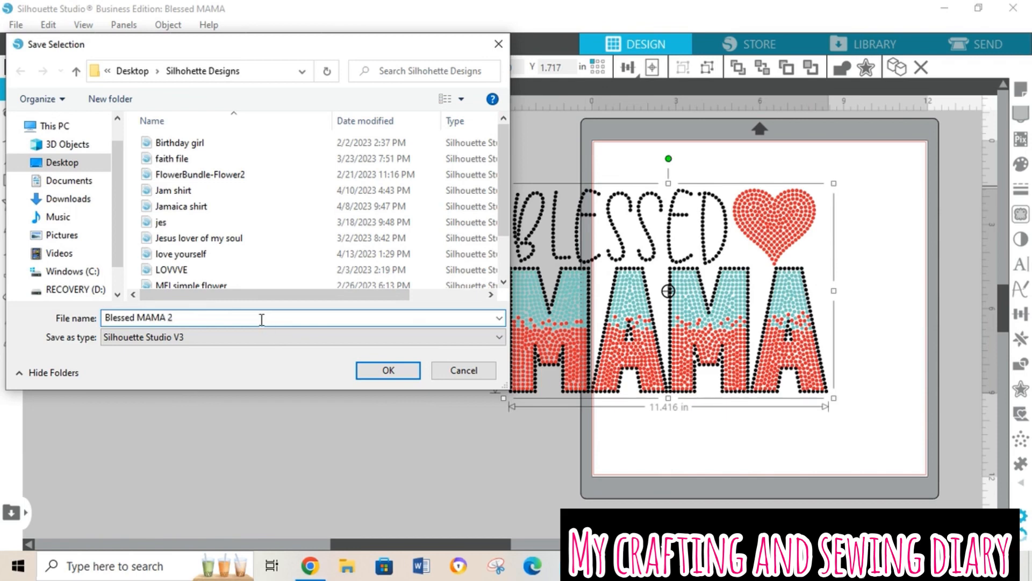
left_click(239, 337)
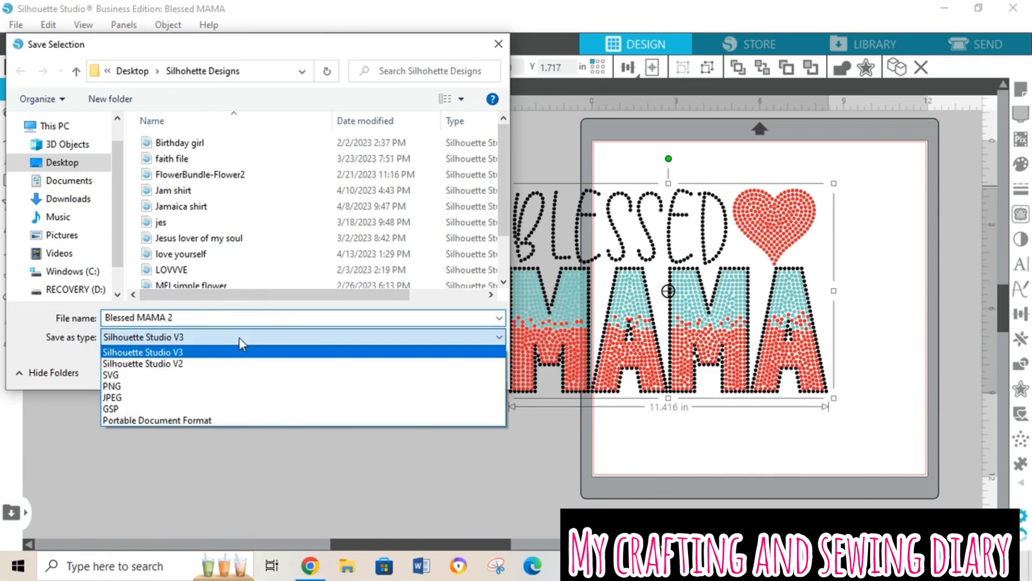
left_click(181, 375)
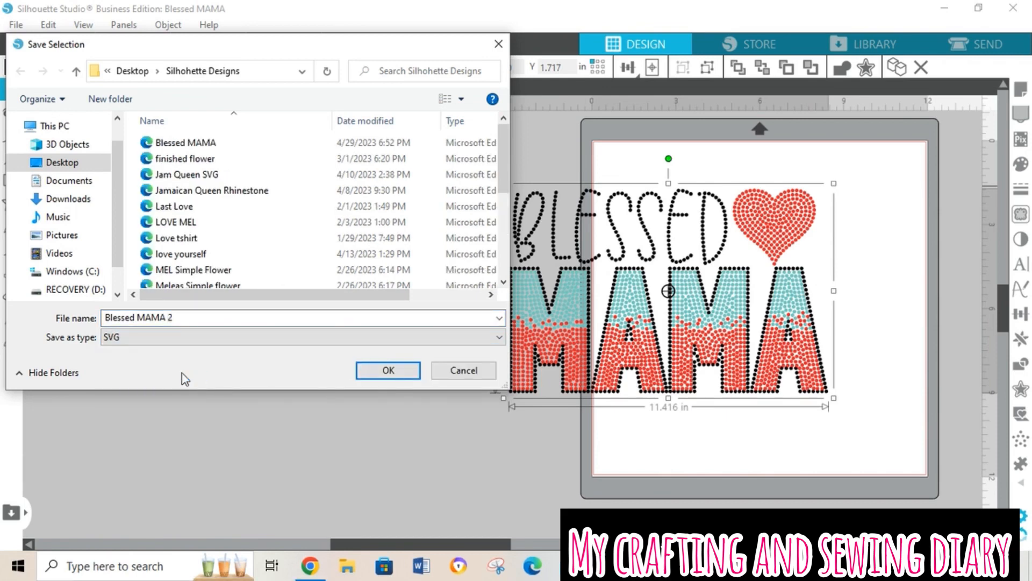
left_click(385, 369)
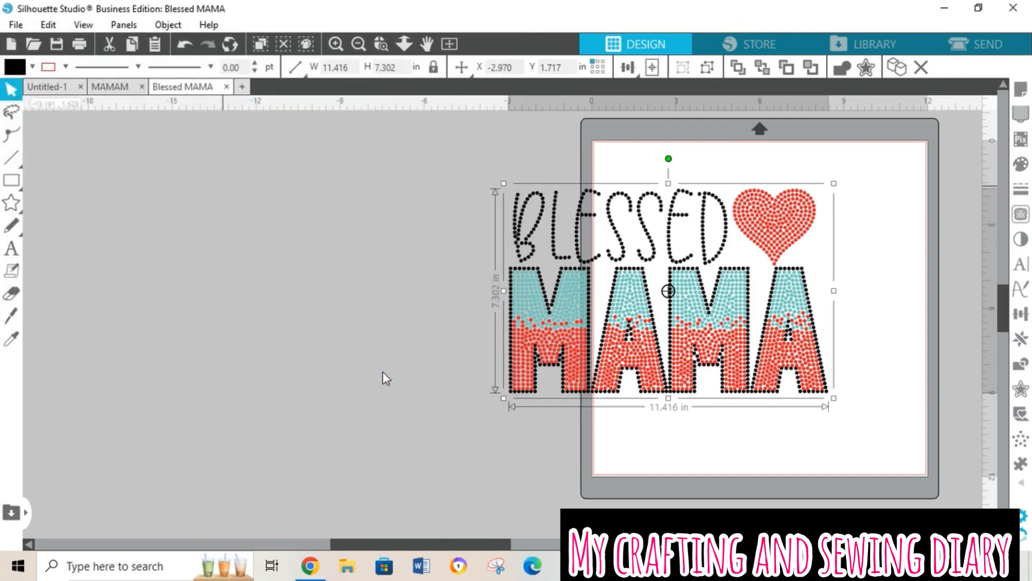